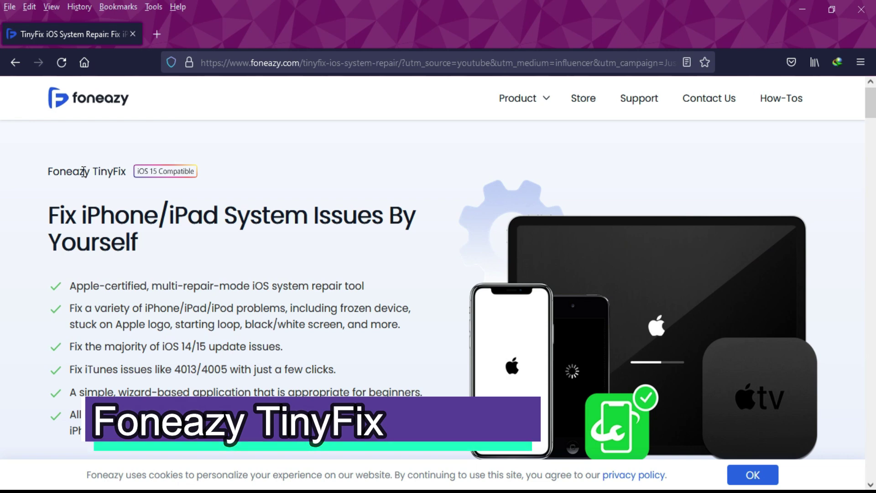
Step: Highlight the Foneazy TinyFix name and expand the special-mode, device-service and iPhone error problem cards
drag(36, 176, 113, 171)
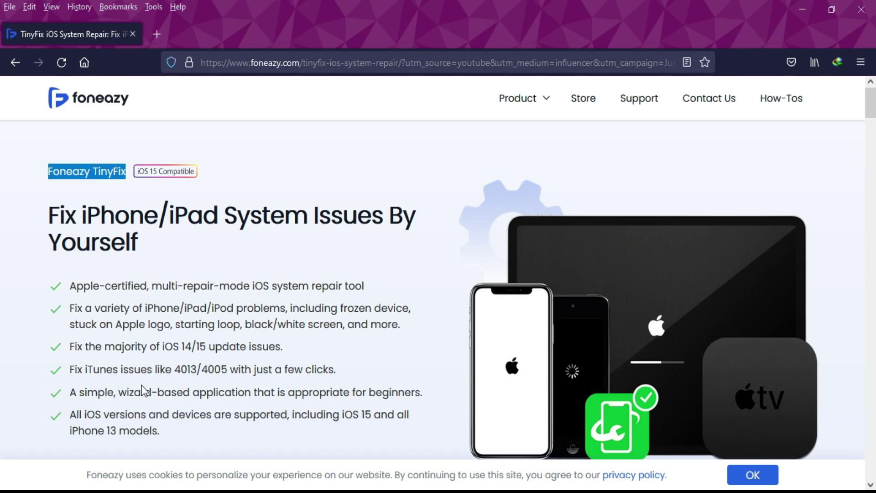
scroll(250, 362, down, 12)
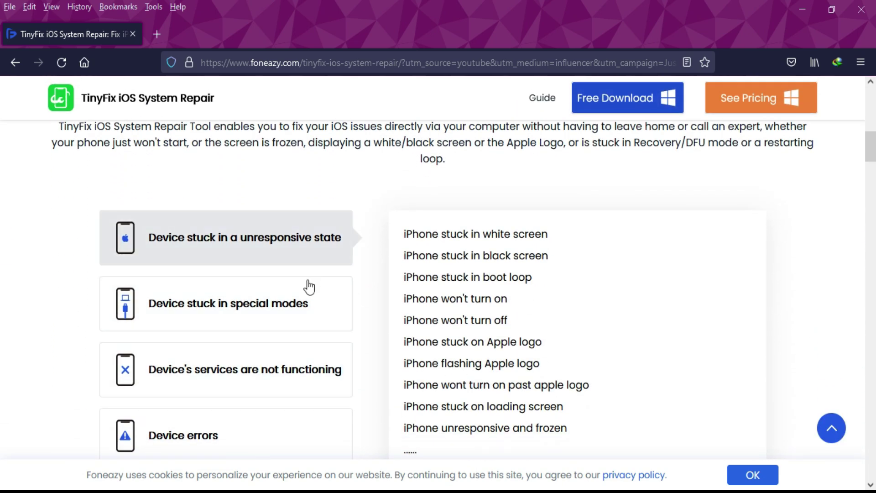
click(288, 302)
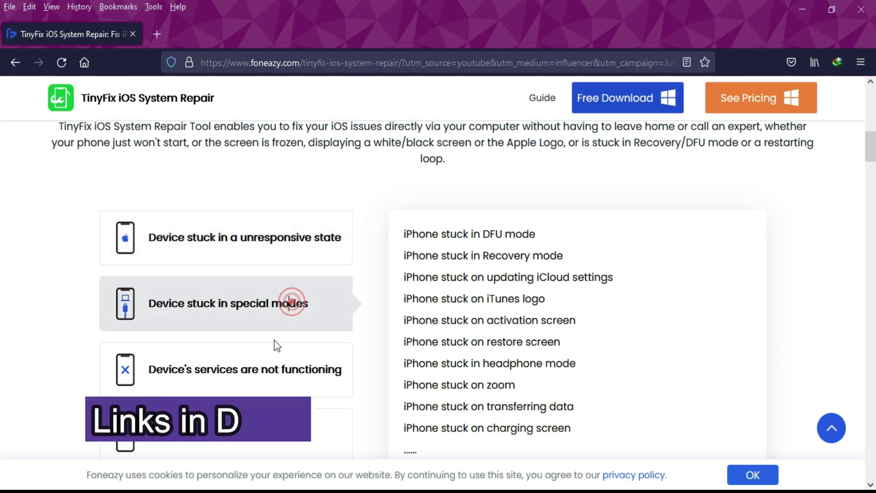
click(290, 362)
click(255, 433)
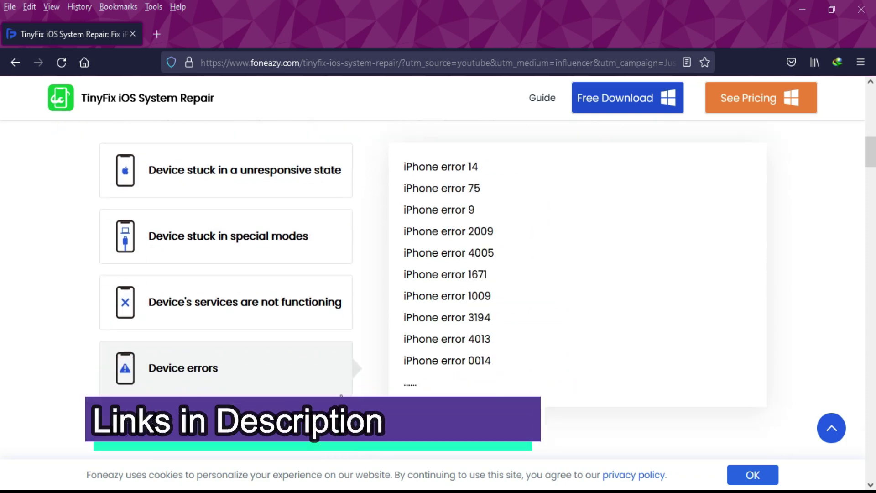
Step: Finish reviewing the features page and start installing TinyFix version 2.1.1
scroll(342, 395, down, 10)
scroll(342, 396, down, 15)
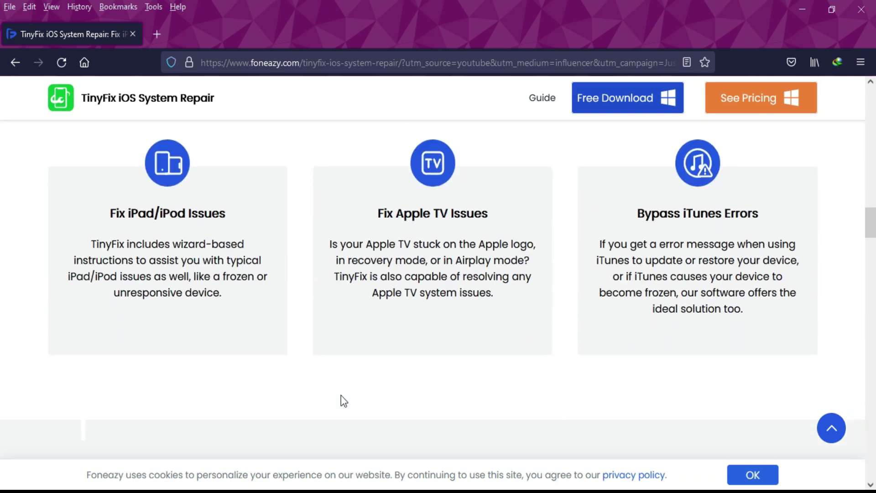
scroll(343, 395, down, 5)
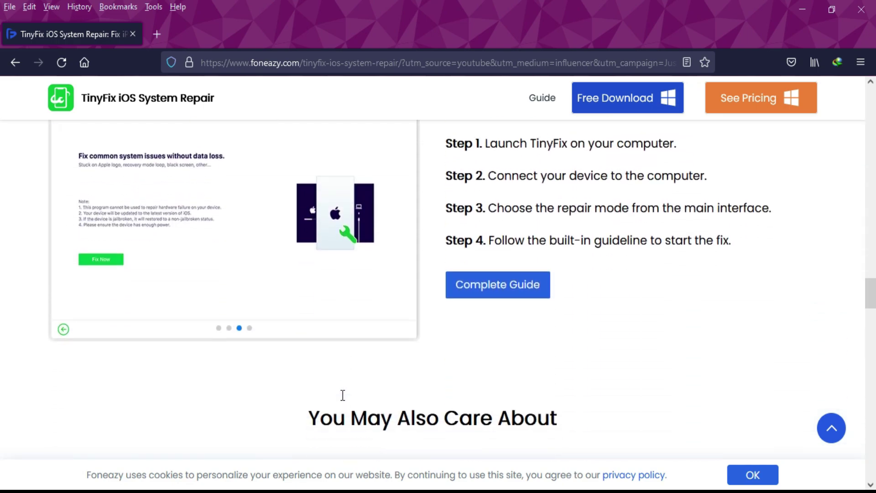
middle_click(3, 297)
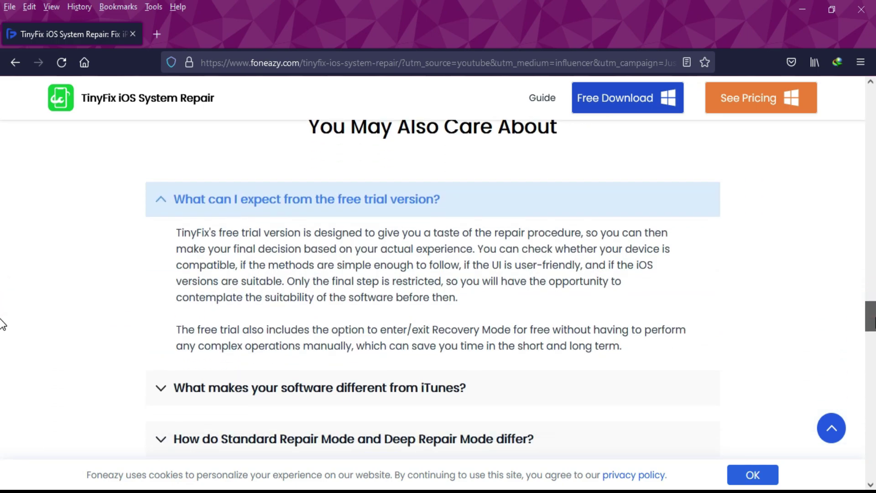
scroll(3, 152, up, 20)
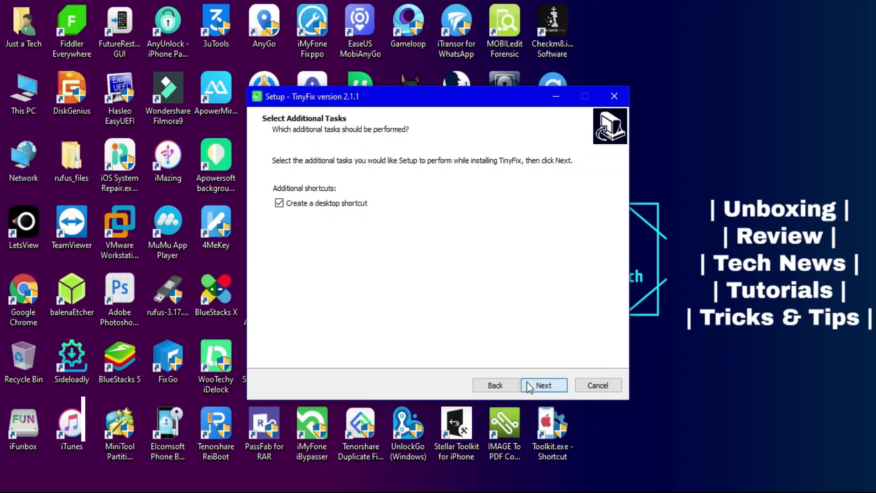
click(526, 382)
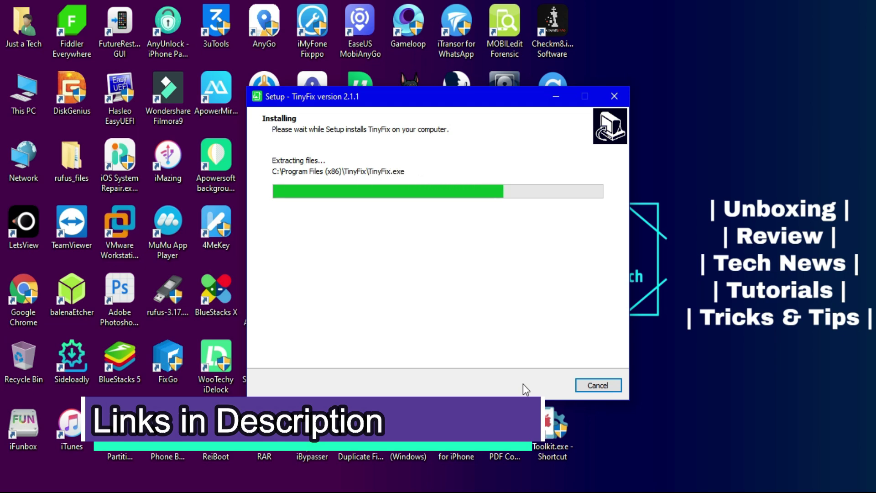
Step: Finish setup to launch TinyFix and try Enter Recovery Mode, dismissing the connect-device notice
click(523, 385)
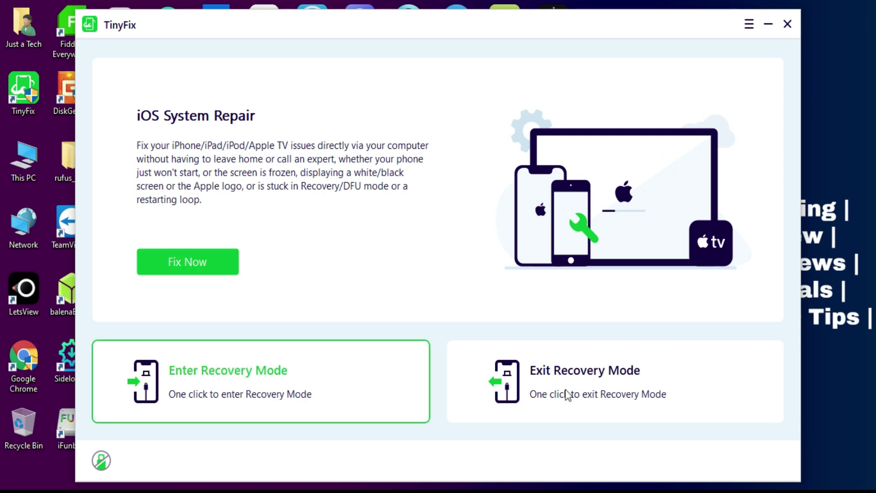
click(368, 400)
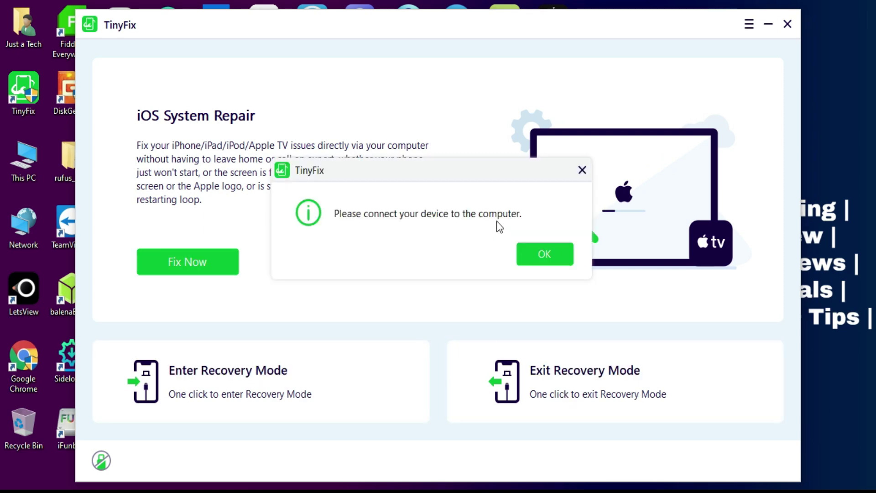
click(521, 253)
Step: Try Exit Recovery Mode, dismiss the notice, and start the system repair to reach mode choice
click(534, 391)
click(533, 257)
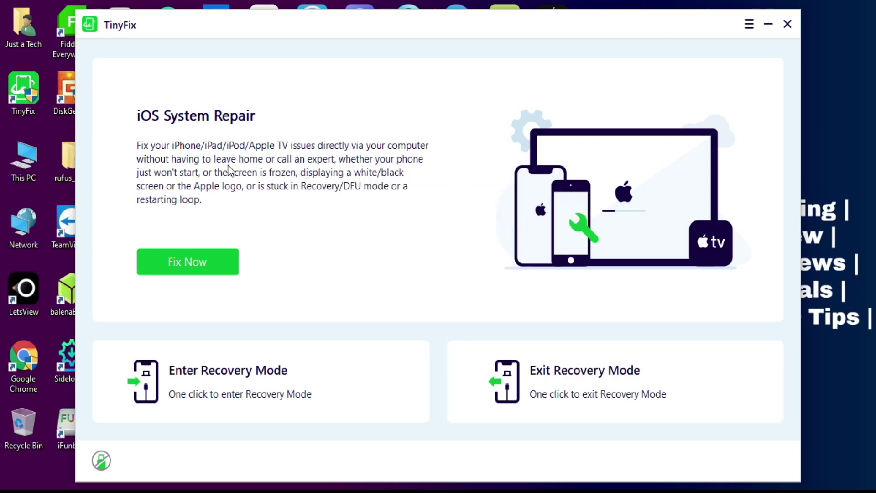
click(195, 268)
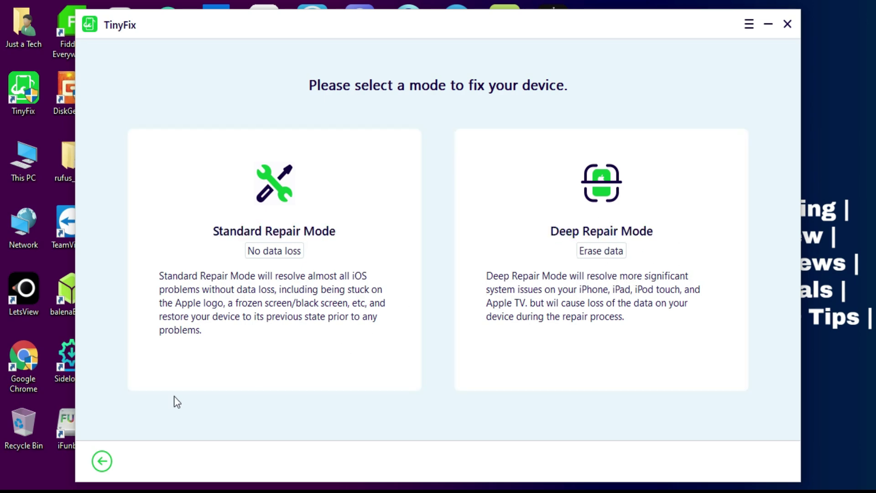
Step: From the main screen, put the iPhone SE into Recovery Mode, confirm success, and restart the system repair
click(102, 460)
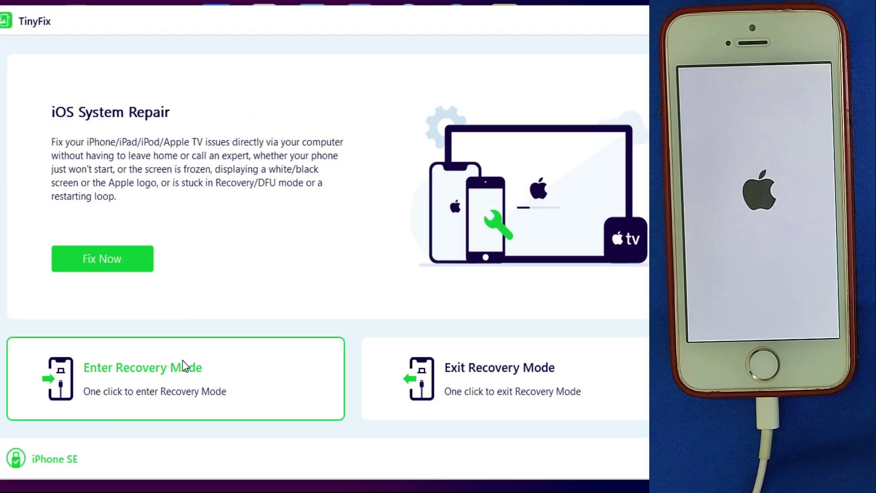
click(222, 369)
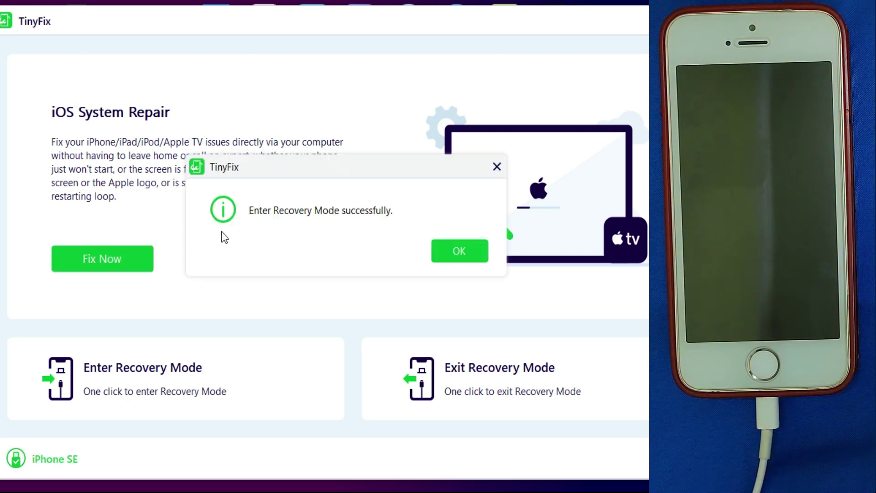
click(454, 254)
click(87, 263)
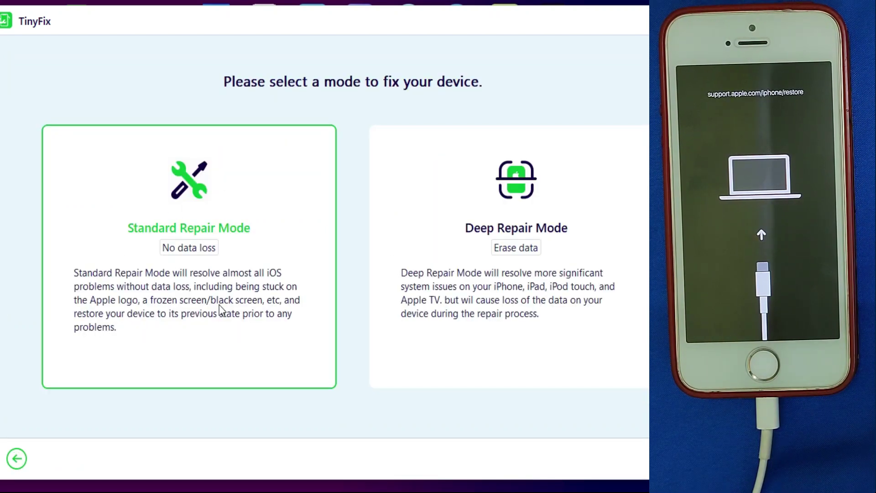
Step: Choose Standard Repair Mode, which keeps data, and continue to the firmware step
click(628, 291)
click(270, 239)
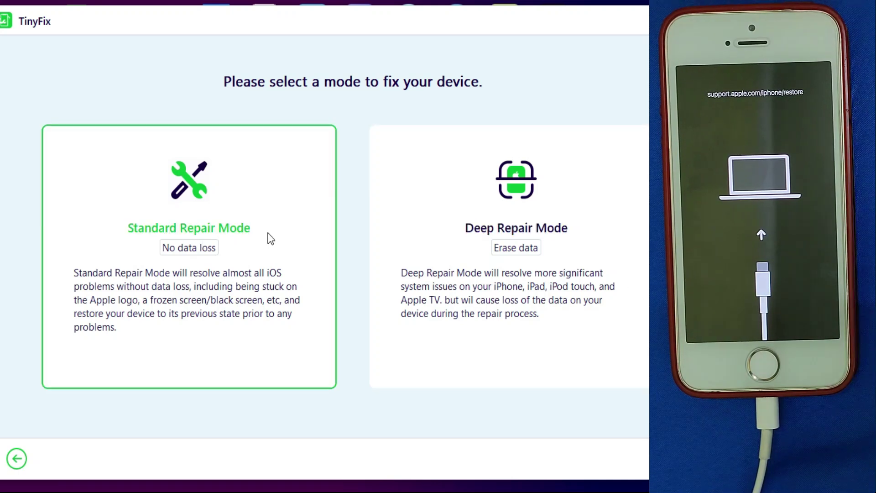
click(249, 263)
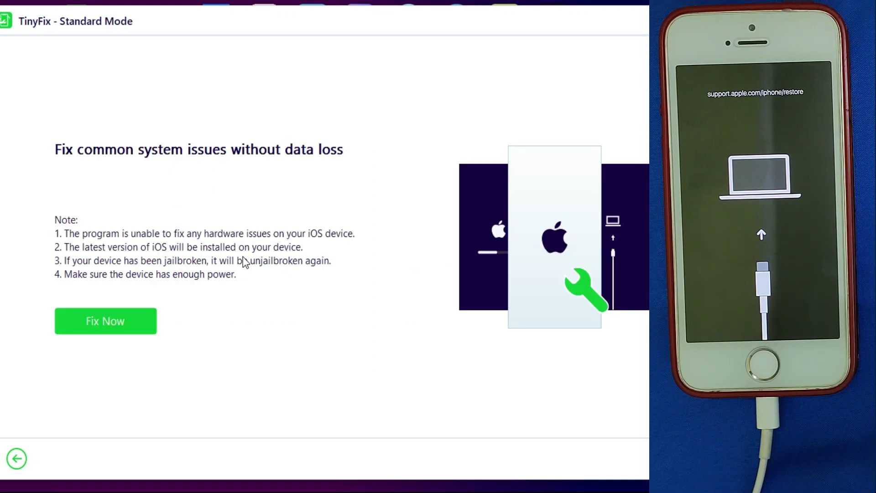
click(121, 318)
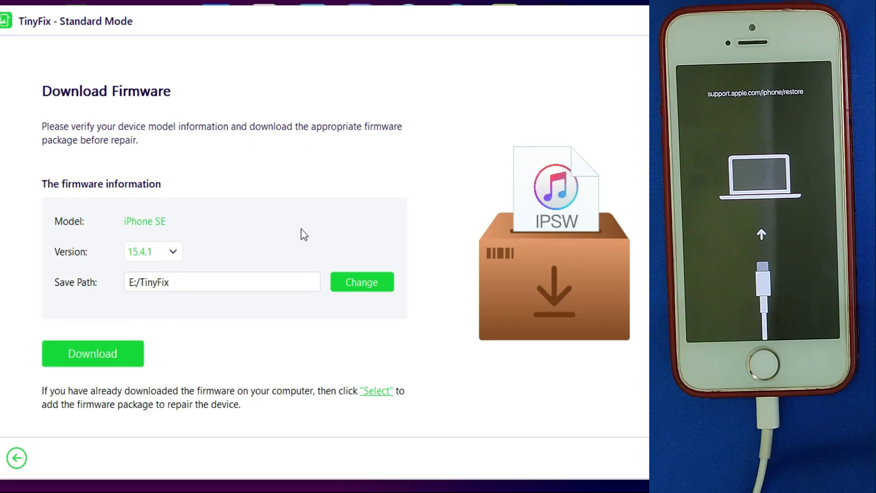
Step: Select firmware version 15.4 and download the iOS 15.4 package
click(160, 259)
click(146, 290)
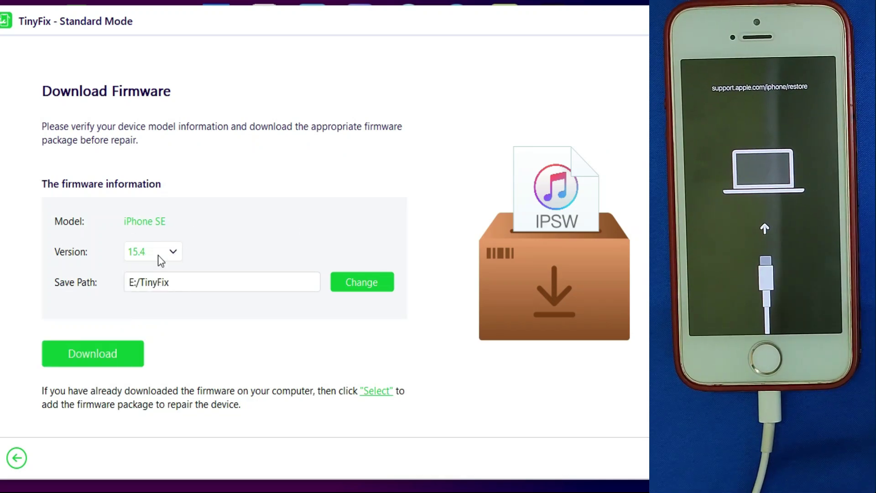
click(168, 260)
click(157, 295)
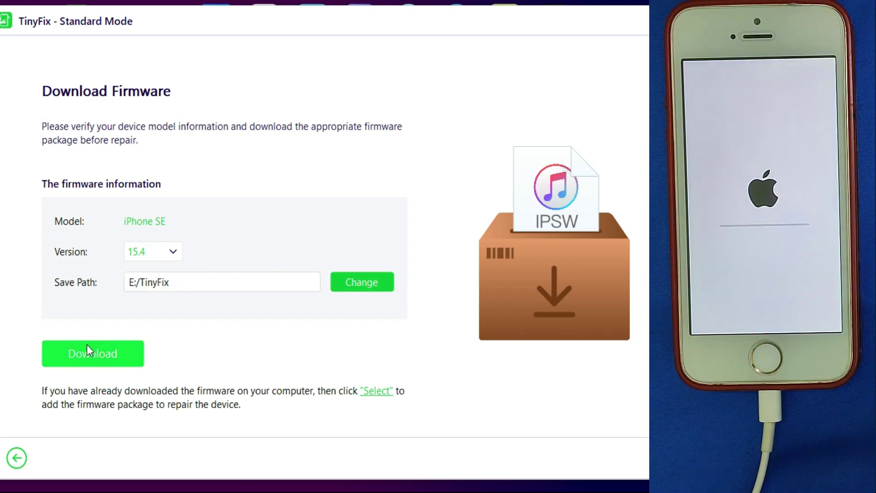
click(92, 349)
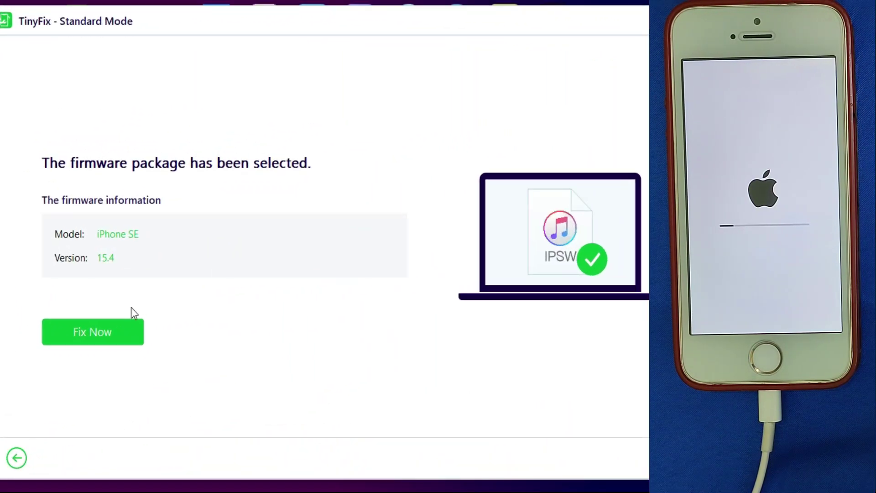
Step: Run the Standard Mode fix on the iPhone SE with the iOS 15.4 firmware until it completes
click(118, 334)
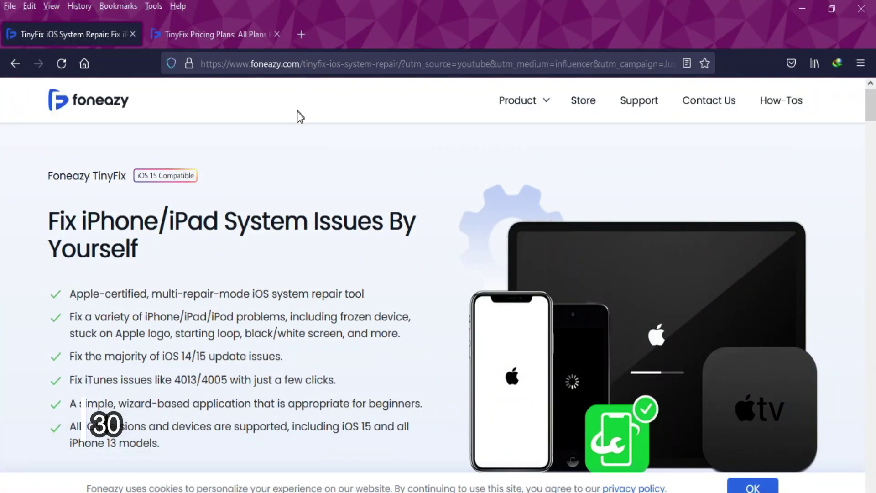
scroll(298, 113, down, 3)
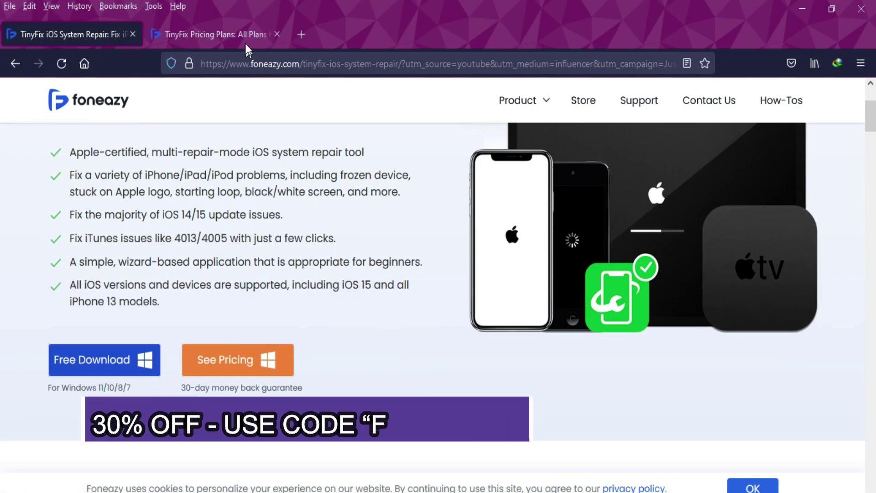
click(245, 41)
scroll(342, 196, down, 3)
scroll(313, 189, up, 3)
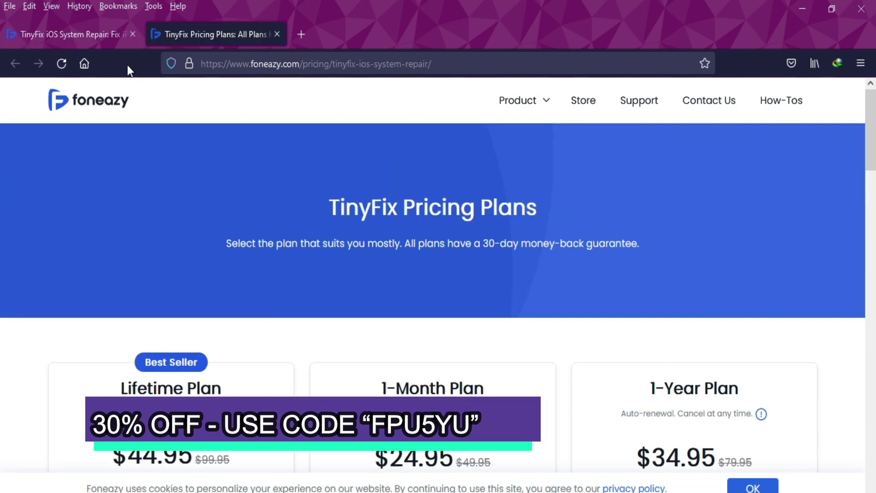
click(106, 41)
scroll(432, 234, up, 3)
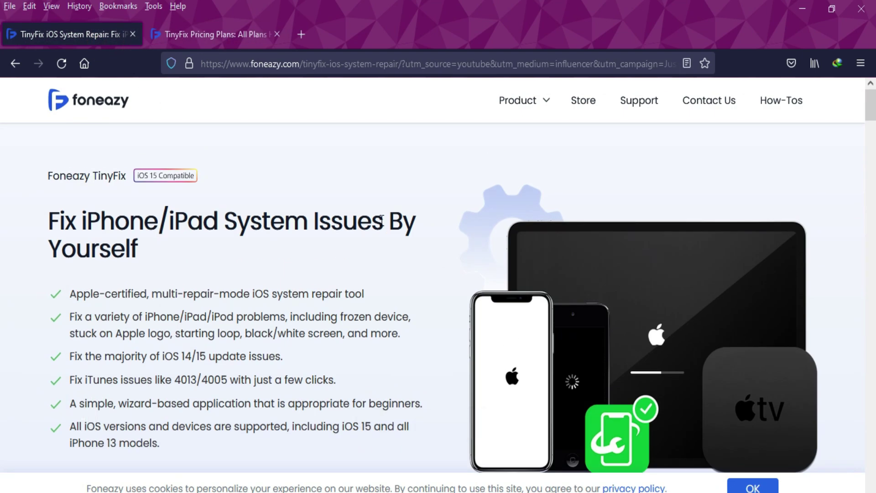